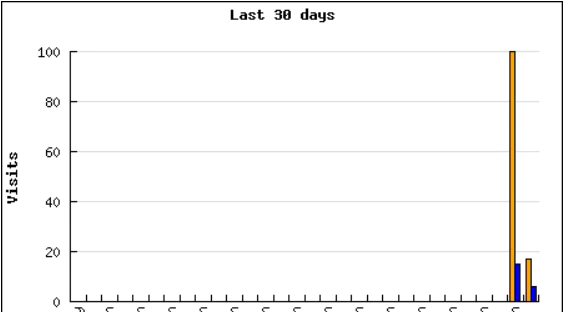
{"action": "scroll", "coordinate": [282, 156], "scroll_direction": "down", "scroll_amount": 3}
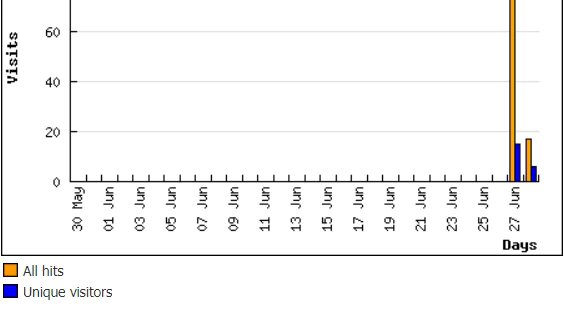
{"action": "scroll", "coordinate": [282, 156], "scroll_direction": "up", "scroll_amount": 2}
{"action": "scroll", "coordinate": [282, 156], "scroll_direction": "up", "scroll_amount": 2}
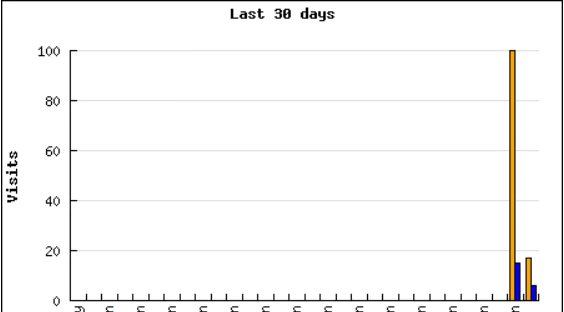
{"action": "scroll", "coordinate": [282, 156], "scroll_direction": "up", "scroll_amount": 2}
{"action": "scroll", "coordinate": [282, 156], "scroll_direction": "up", "scroll_amount": 2}
{"action": "scroll", "coordinate": [282, 156], "scroll_direction": "down", "scroll_amount": 1}
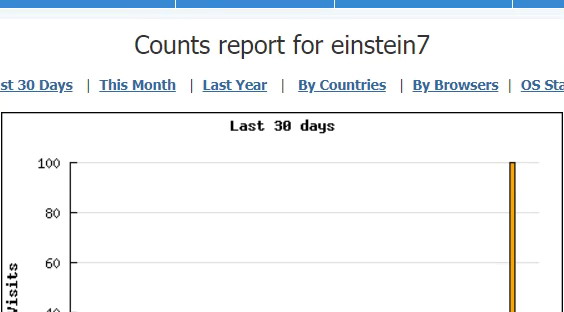
{"action": "scroll", "coordinate": [282, 156], "scroll_direction": "down", "scroll_amount": 1}
{"action": "scroll", "coordinate": [282, 156], "scroll_direction": "down", "scroll_amount": 1}
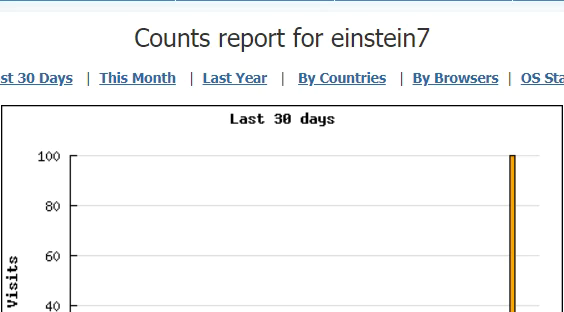